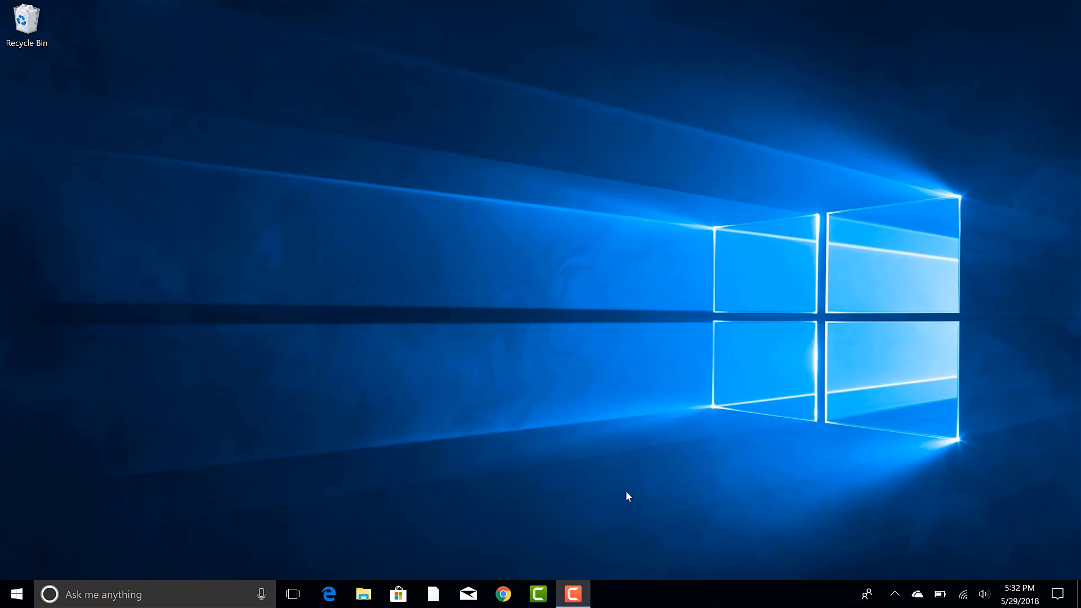
Launch Google Chrome from the taskbar to a New Tab page.
{"action": "left_click", "coordinate": [507, 596]}
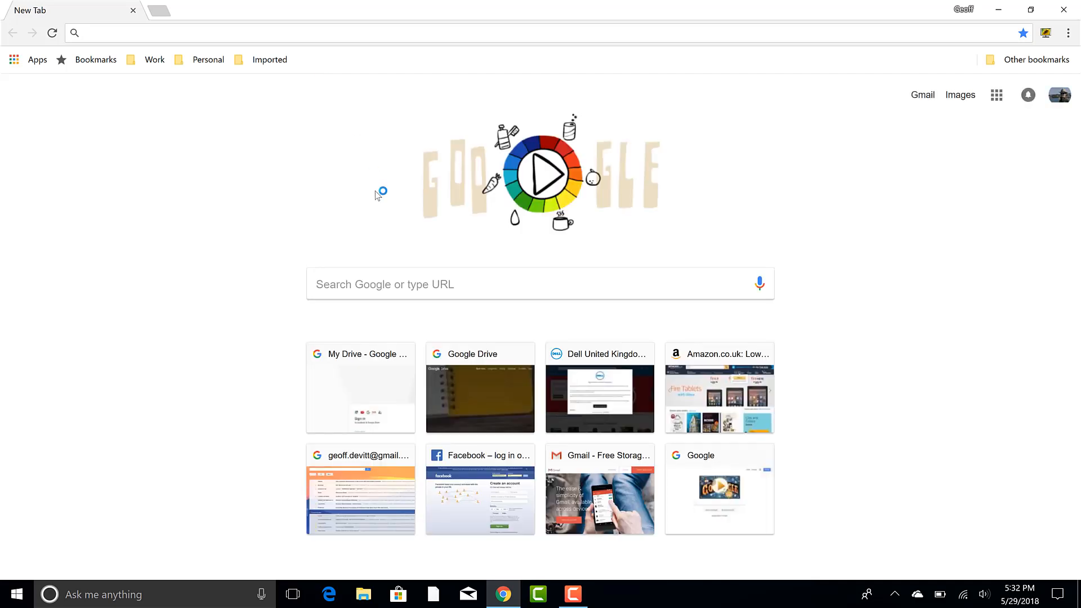
Search Google for 'download mysql server for windows 10' and open the MySQL Installer download page.
{"action": "left_click", "coordinate": [388, 282]}
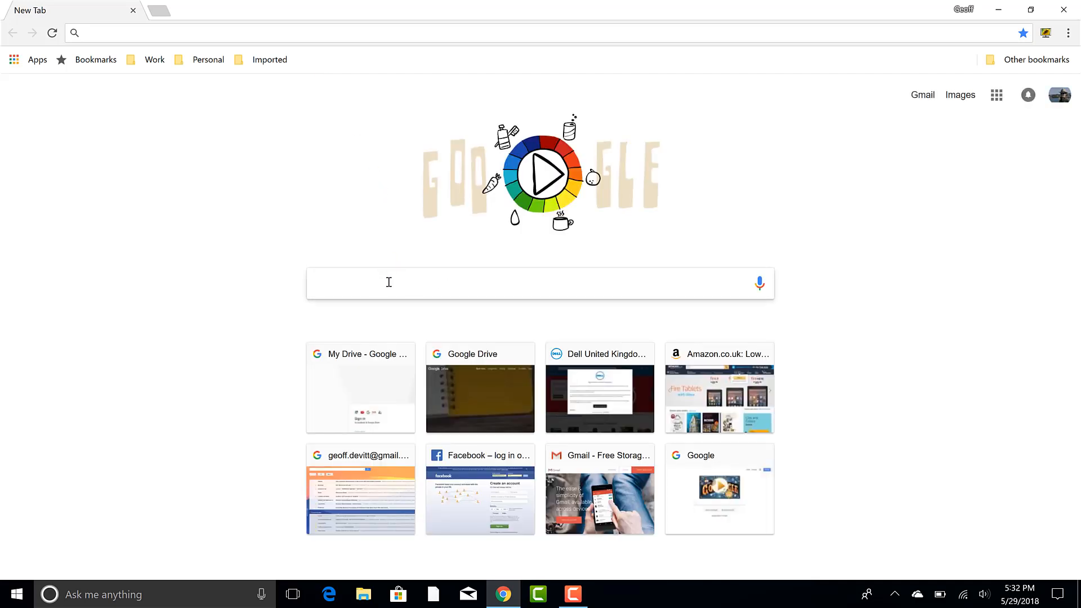
{"action": "type", "text": "dow"}
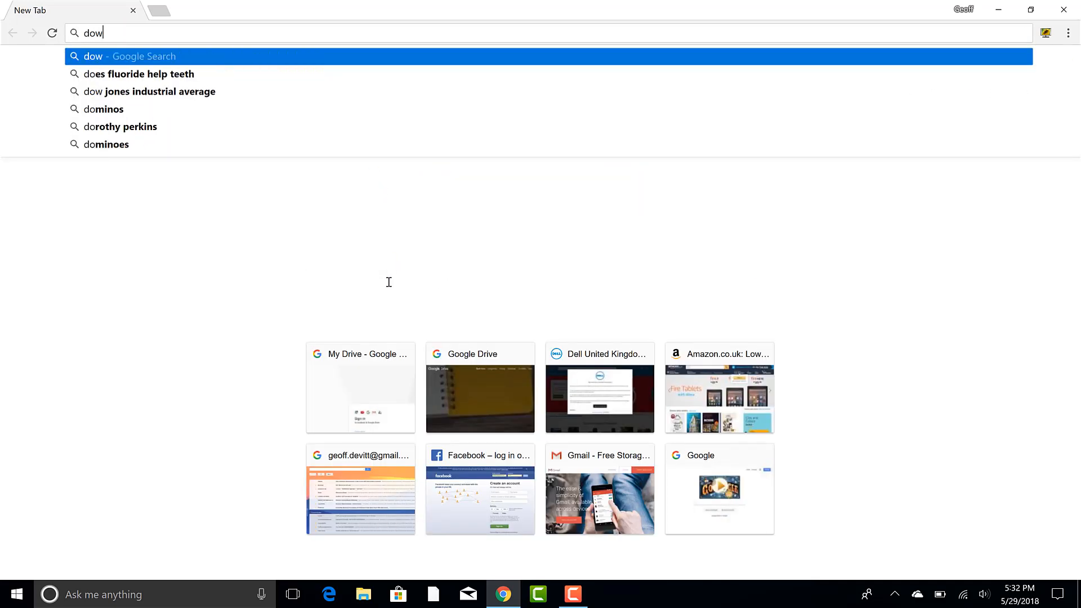
{"action": "type", "text": "nload mysq"}
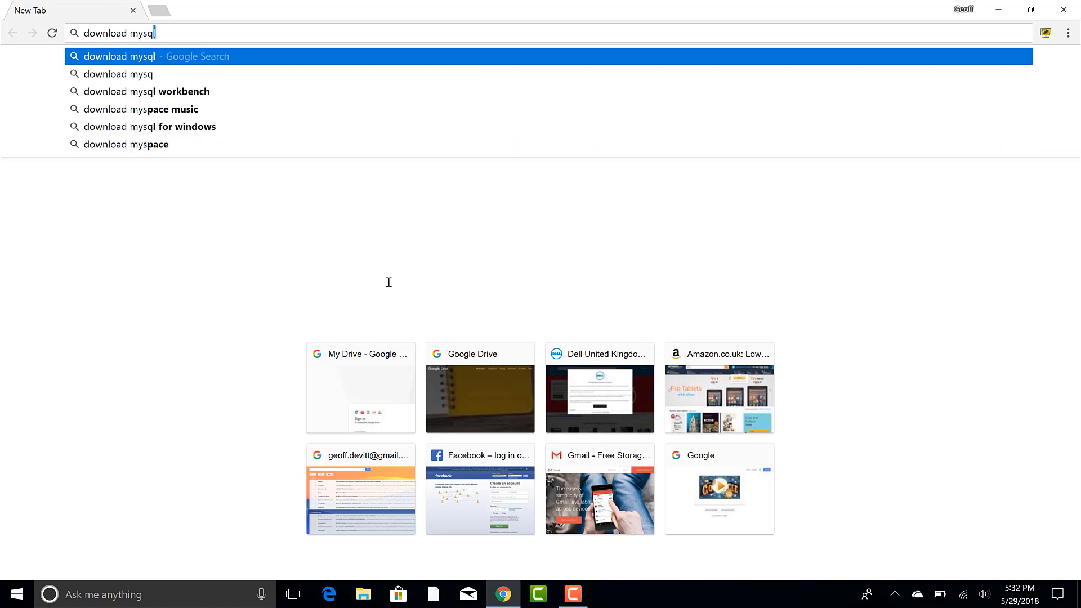
{"action": "type", "text": "l server"}
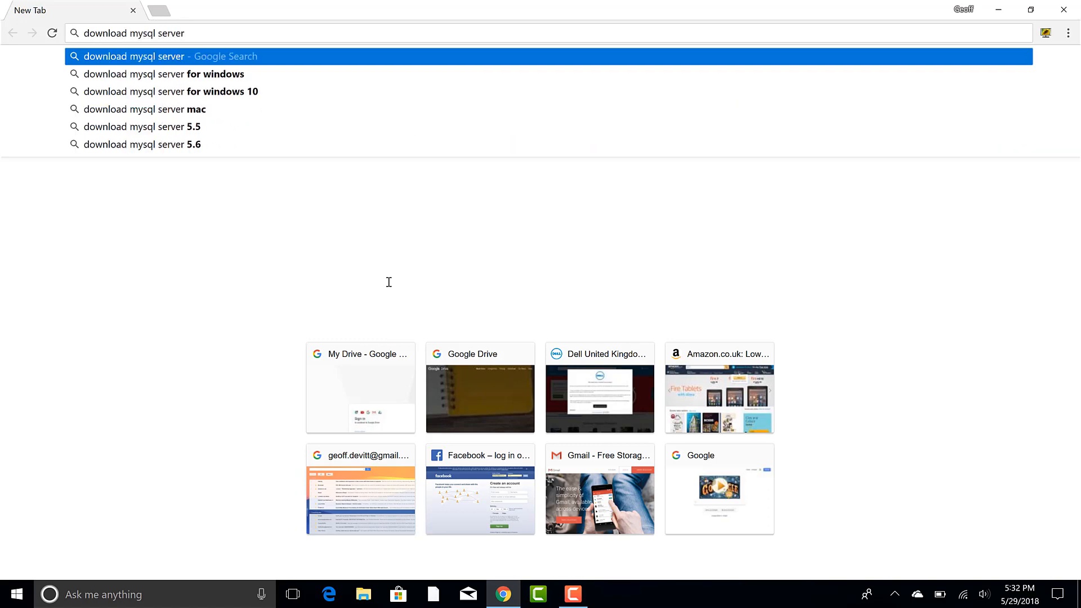
{"action": "key", "text": "Down"}
{"action": "key", "text": "Down"}
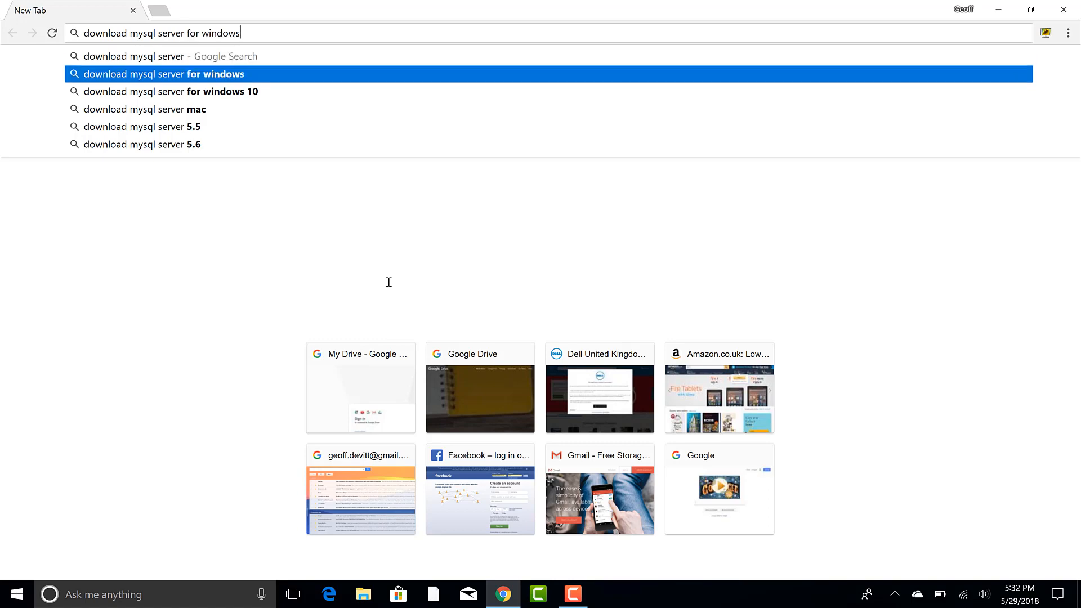
{"action": "key", "text": "Return"}
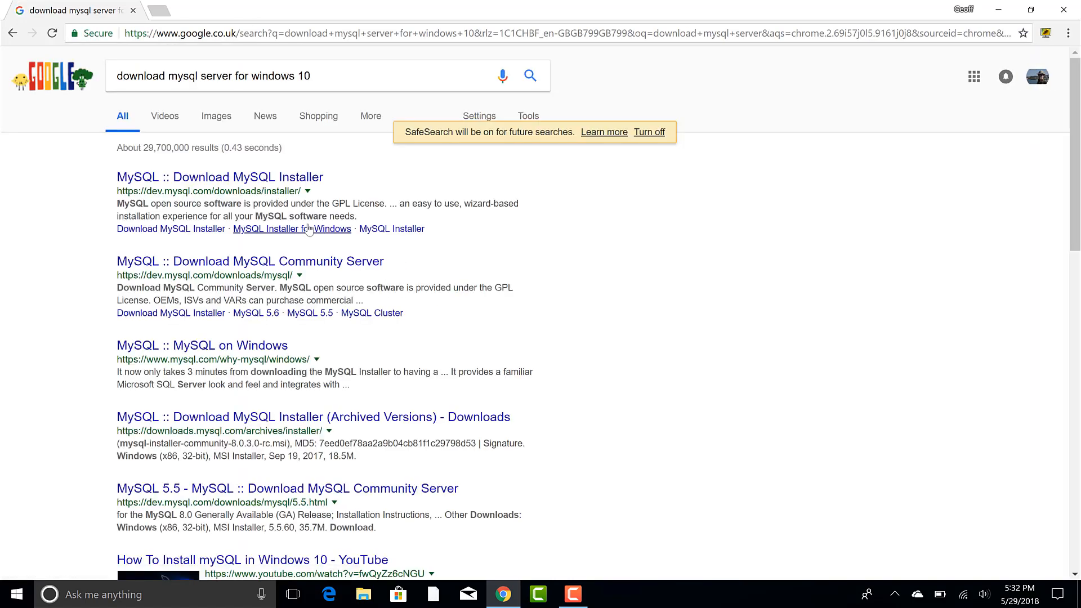
{"action": "left_click", "coordinate": [277, 181]}
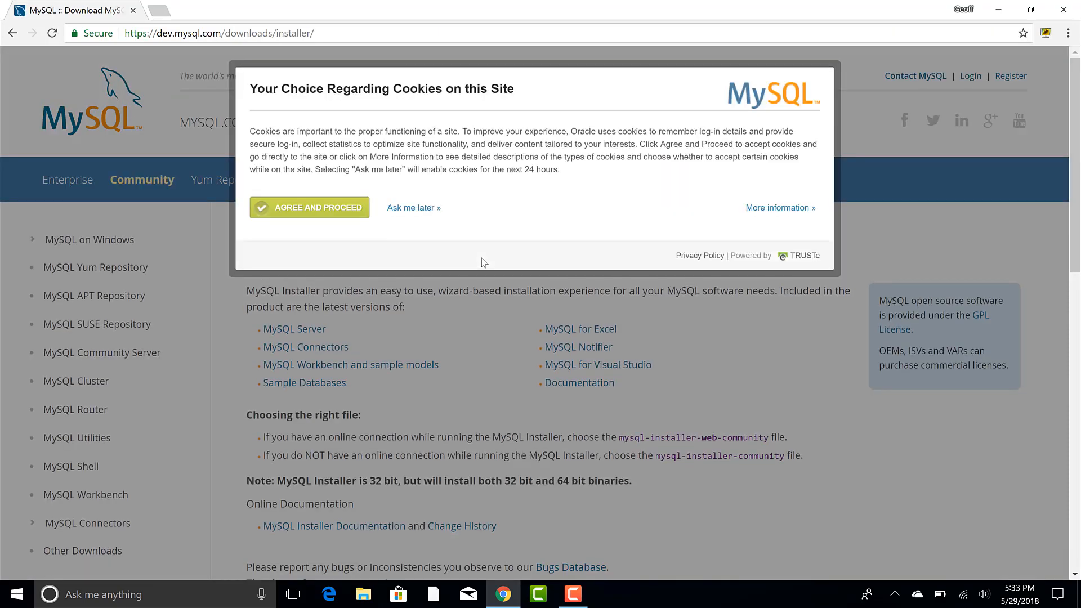
Accept the site's cookies and pick the 8.0.11 web community installer under GA Releases.
{"action": "left_click", "coordinate": [347, 212]}
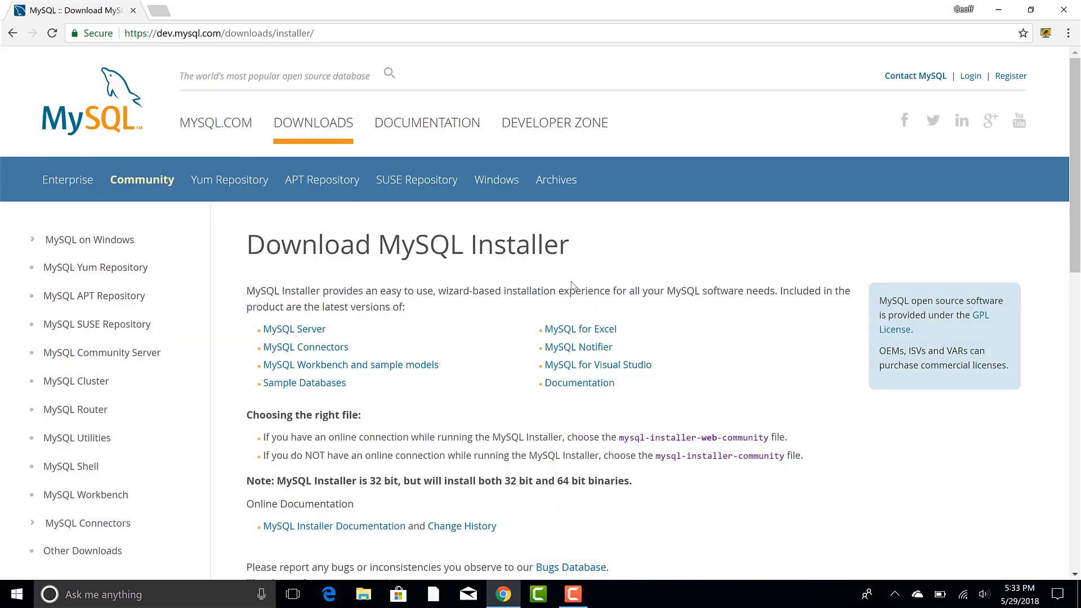
{"action": "scroll", "coordinate": [571, 284], "scroll_direction": "down", "scroll_amount": 5}
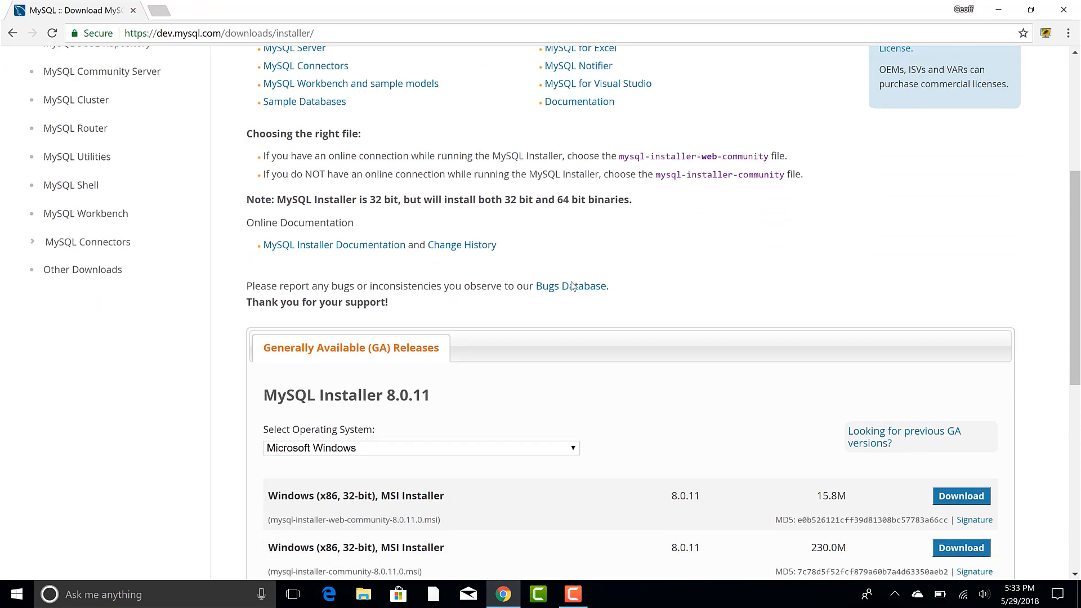
{"action": "scroll", "coordinate": [571, 286], "scroll_direction": "down", "scroll_amount": 1}
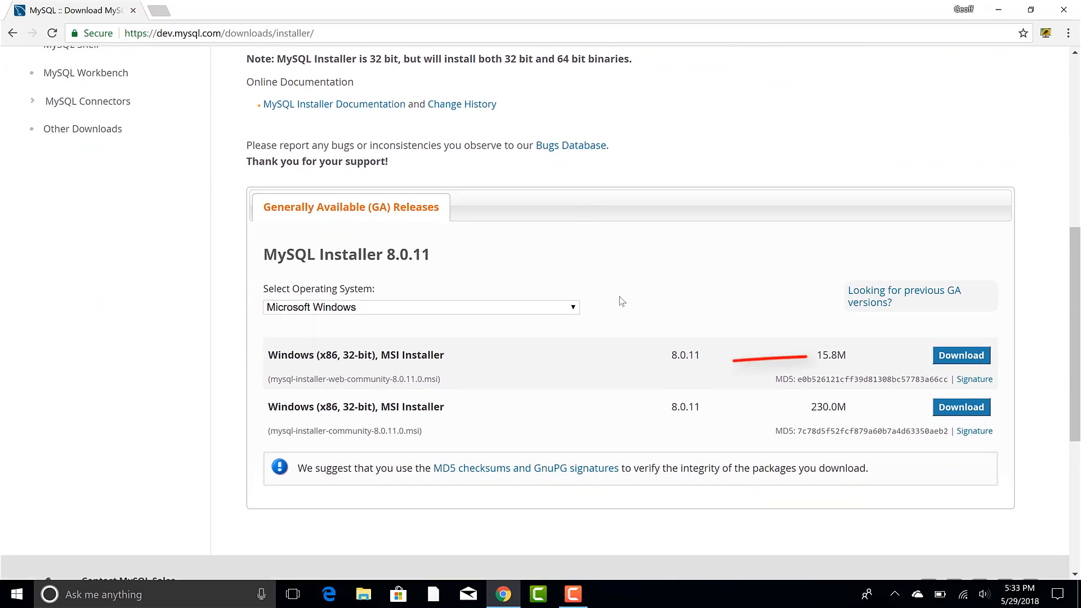
{"action": "left_click", "coordinate": [943, 360]}
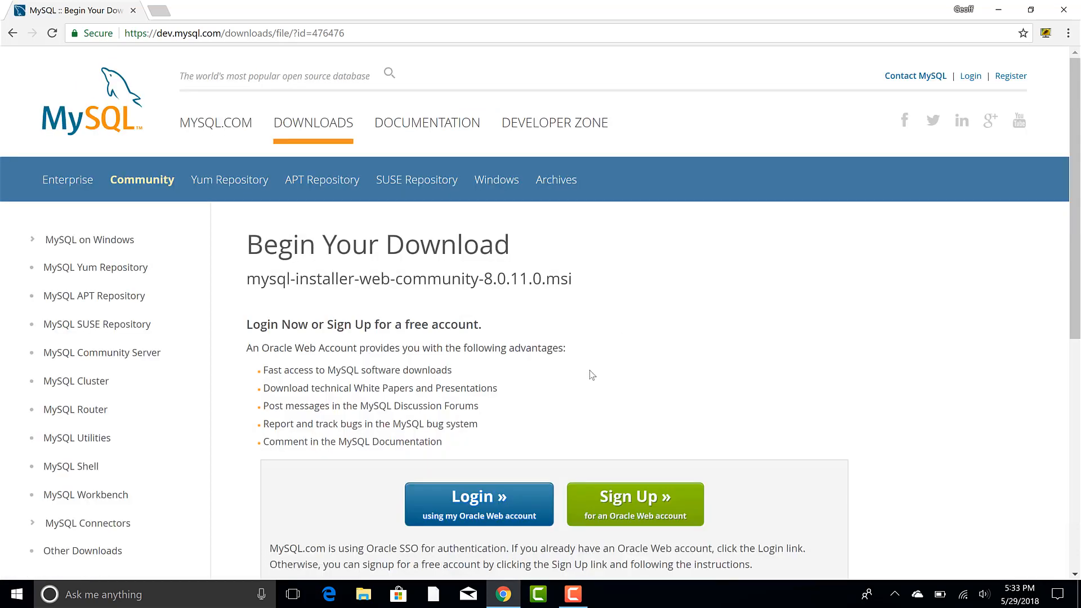
Log in with an Oracle account, then download and run mysql-installer-web-community-8.0.11.0.msi.
{"action": "left_click", "coordinate": [506, 499]}
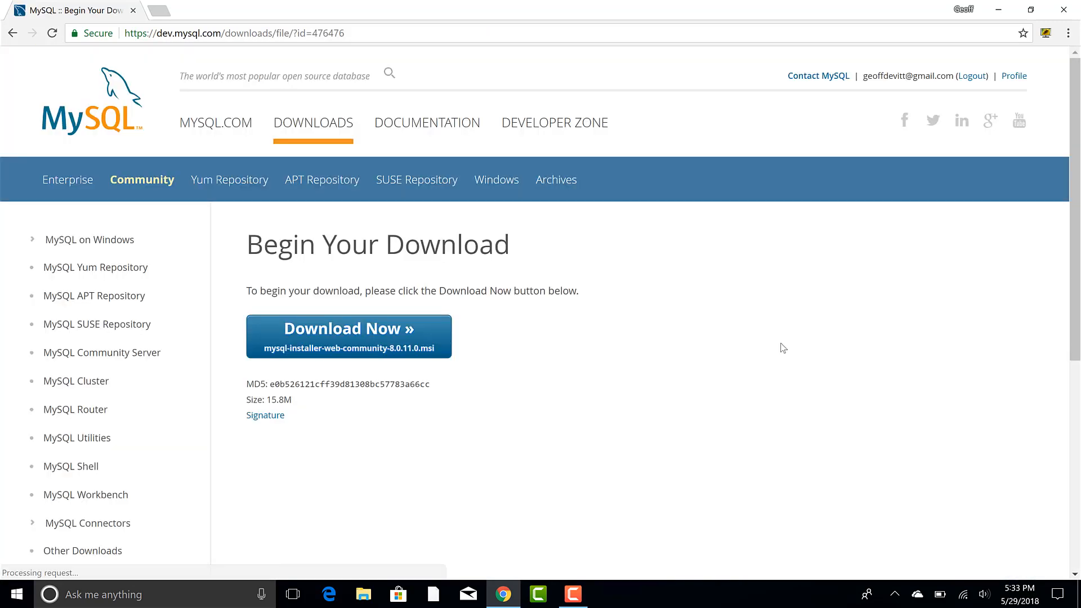
{"action": "left_click", "coordinate": [403, 341]}
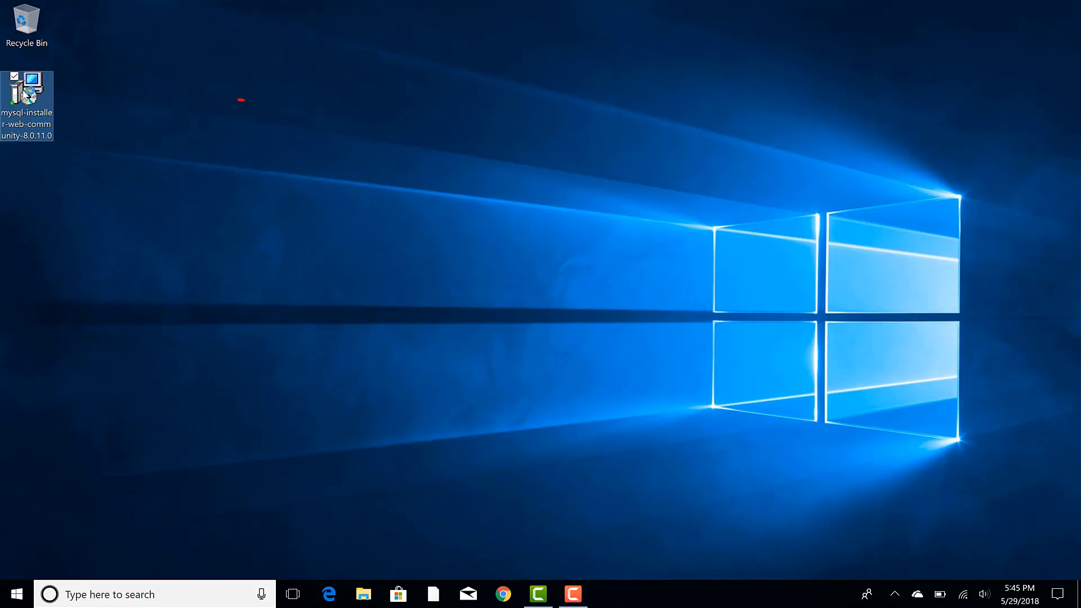
{"action": "double_click", "coordinate": [26, 96]}
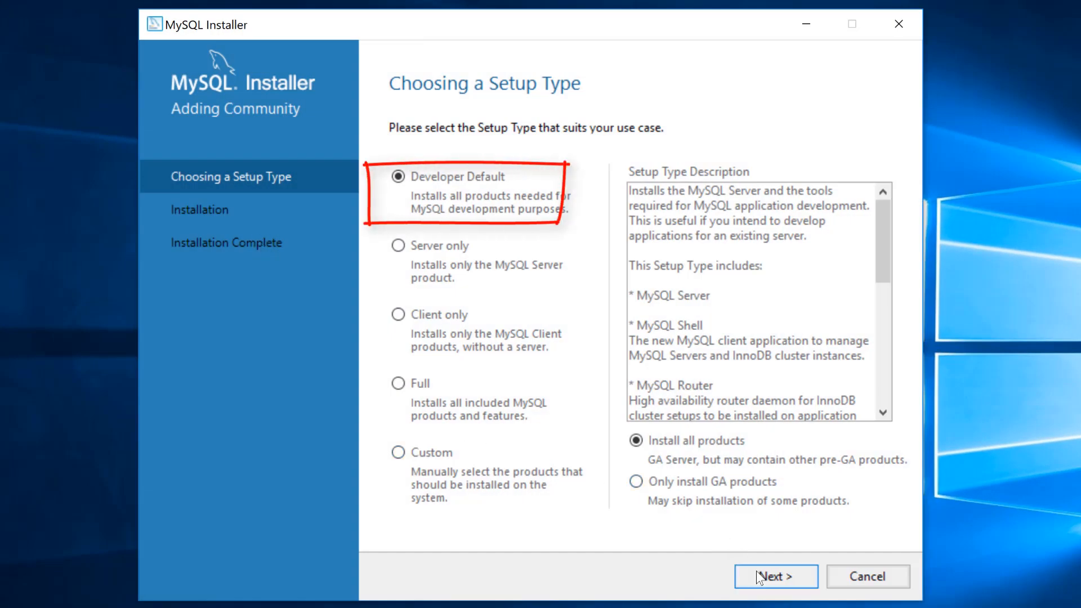
Install Developer Default, continuing despite the unmet Visual Studio and Python requirements.
{"action": "left_click", "coordinate": [758, 575]}
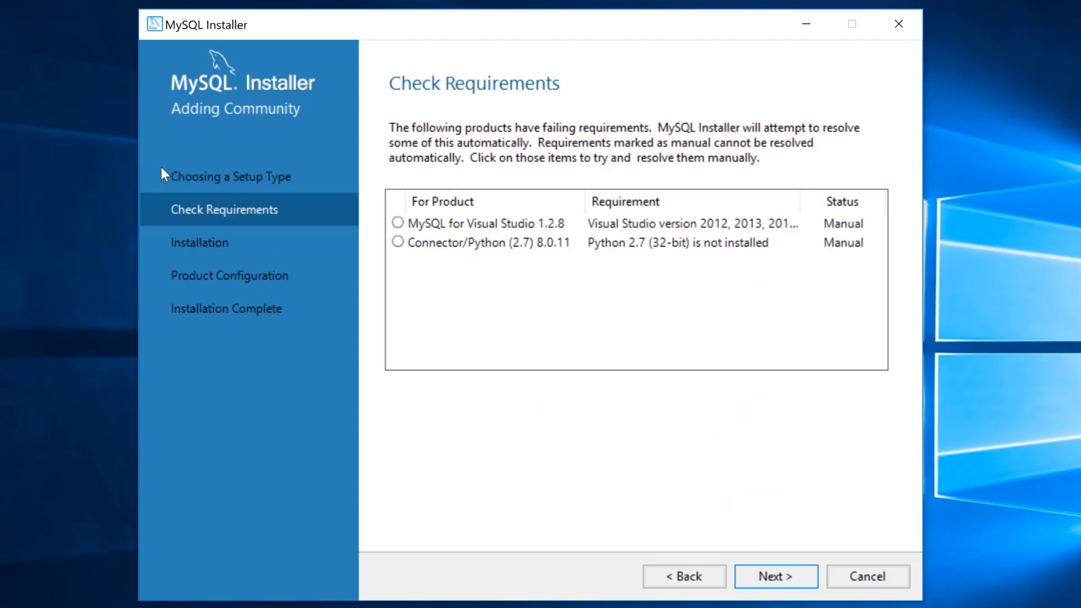
{"action": "key", "text": "Return"}
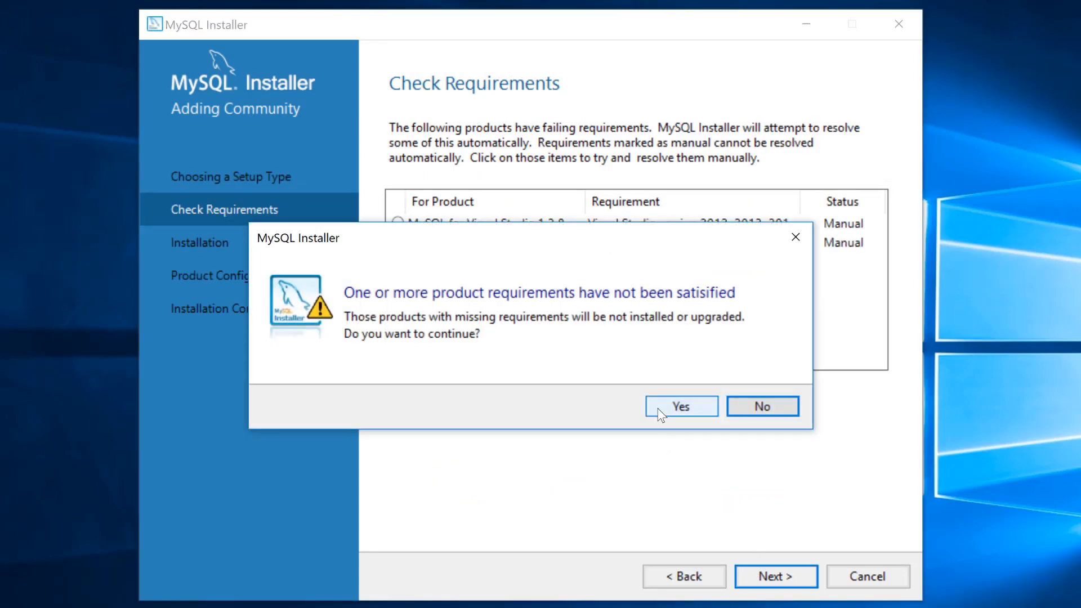
{"action": "left_click", "coordinate": [657, 407]}
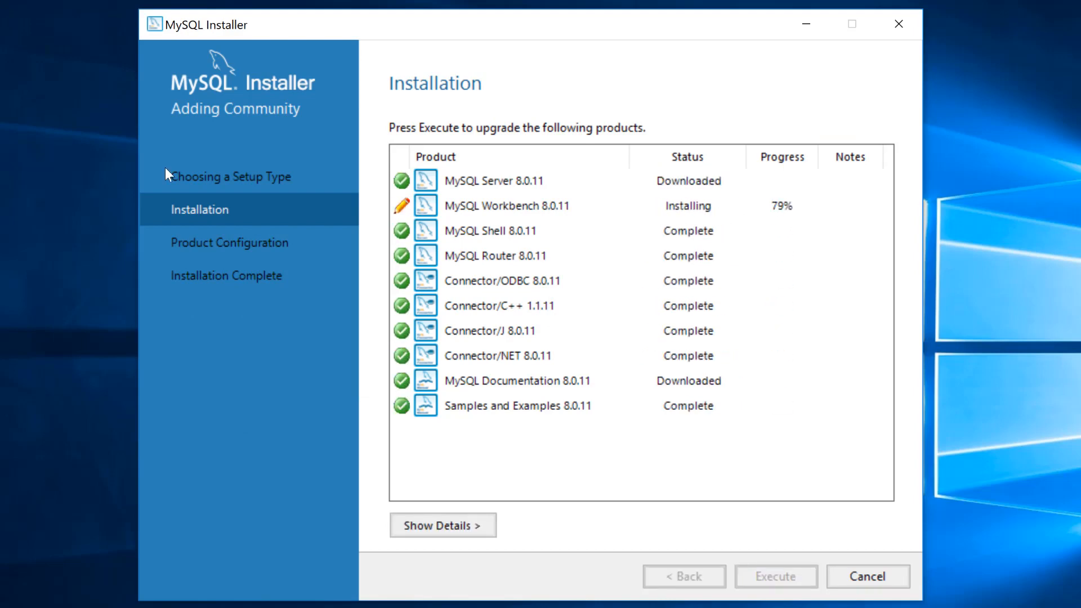
Configure MySQL Server 8.0.11 as a standalone Development Computer server on port 3306.
{"action": "left_click", "coordinate": [776, 576]}
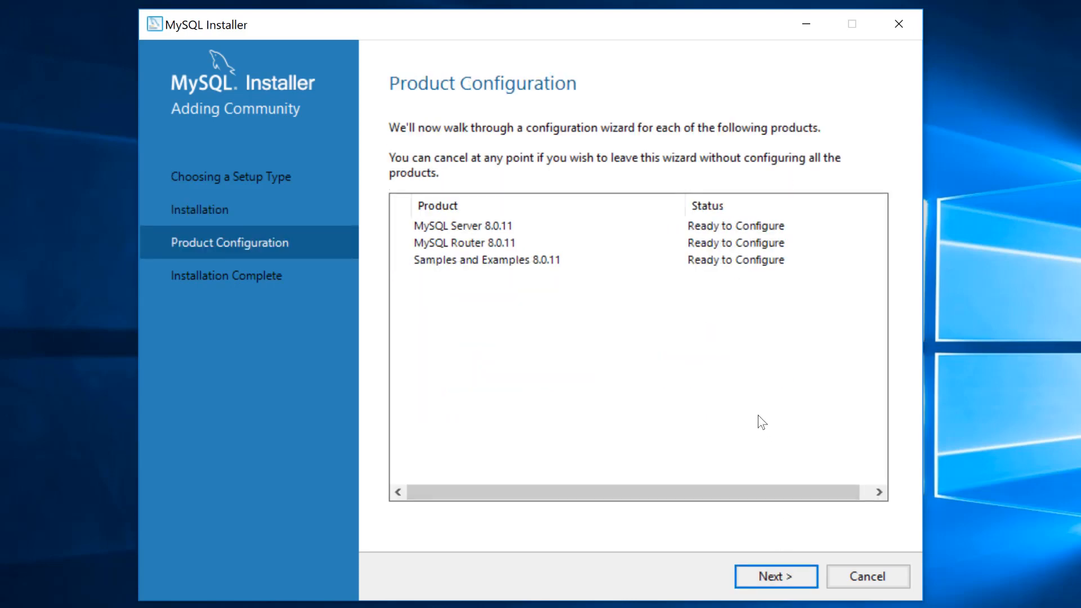
{"action": "left_click", "coordinate": [772, 572]}
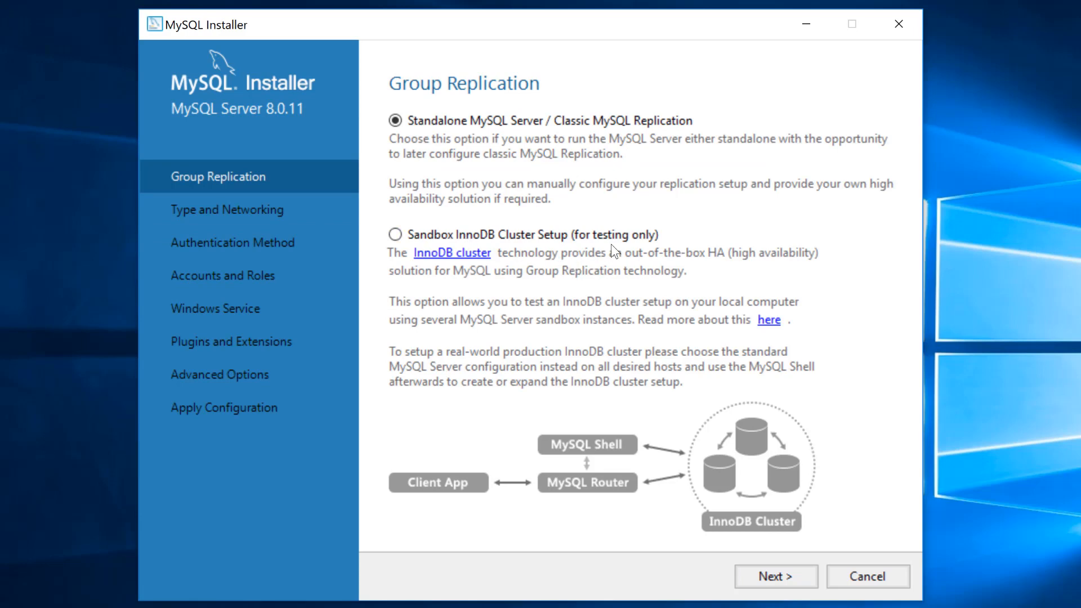
{"action": "left_click", "coordinate": [788, 570]}
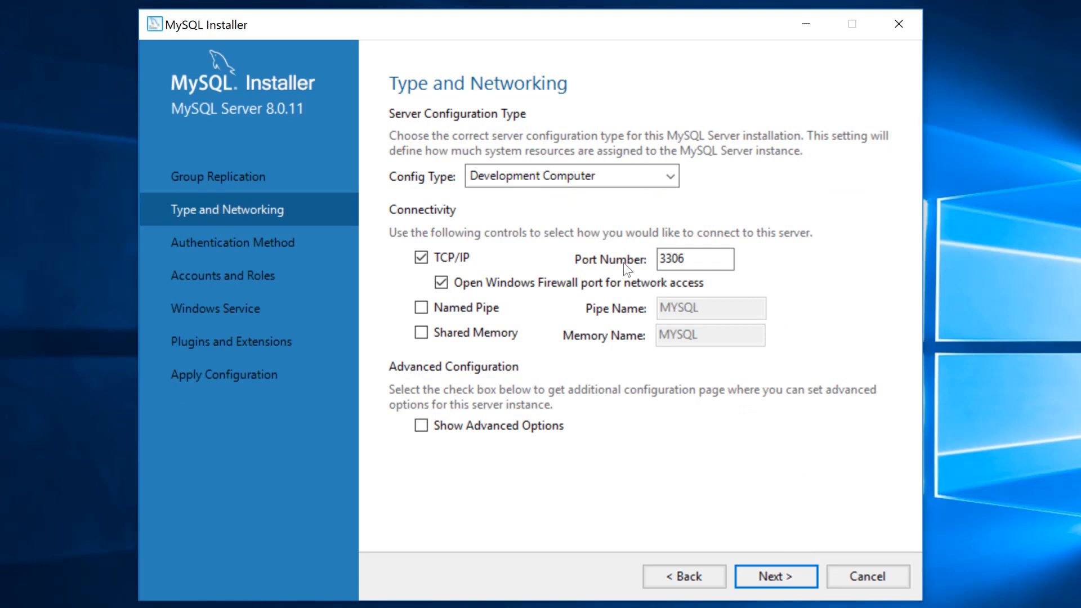
{"action": "left_click", "coordinate": [769, 575]}
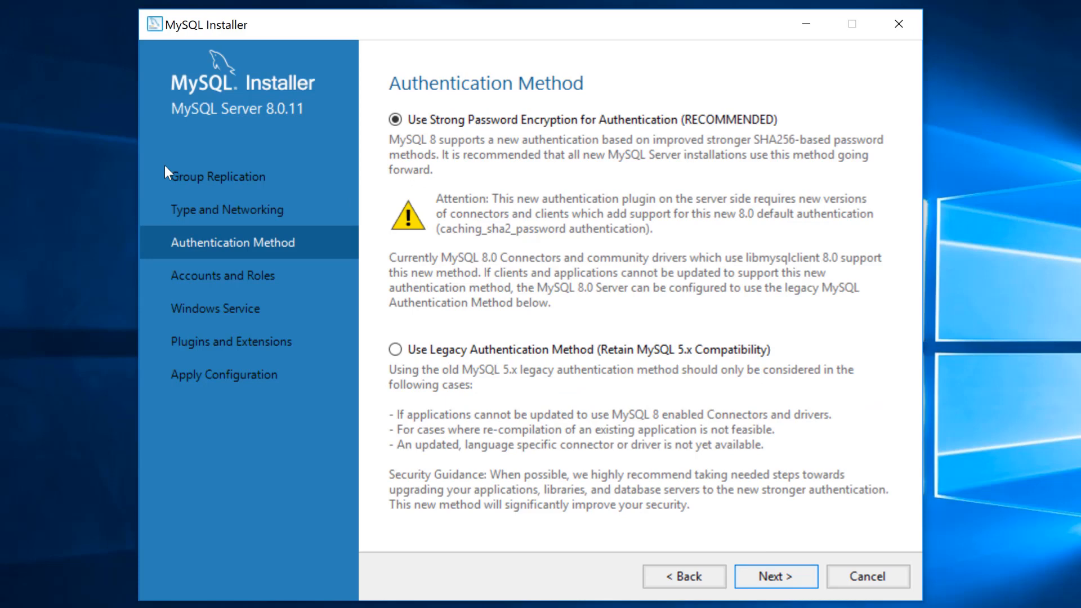
Choose legacy MySQL 5.x authentication, enter and confirm the root password, then begin adding a user.
{"action": "left_click", "coordinate": [531, 353]}
{"action": "left_click", "coordinate": [773, 576]}
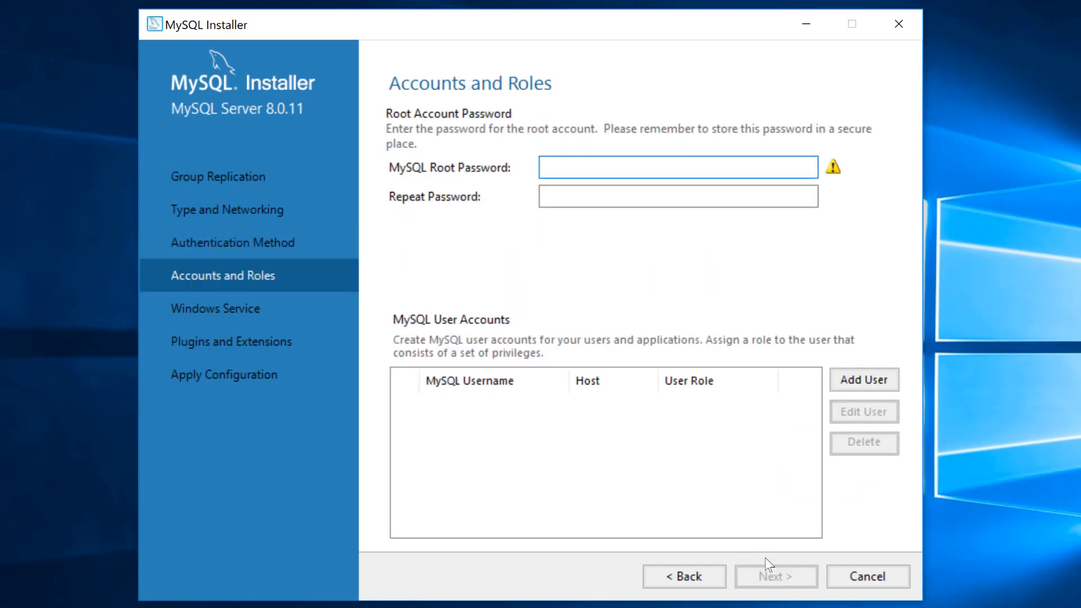
{"action": "type", "text": "12345678"}
{"action": "key", "text": "Tab"}
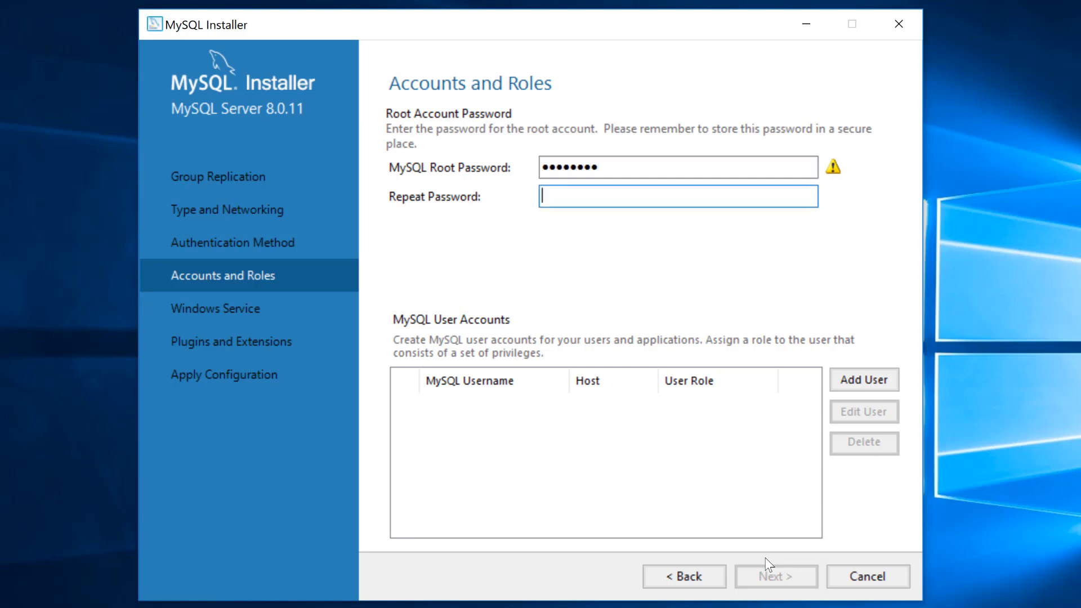
{"action": "type", "text": "12345678"}
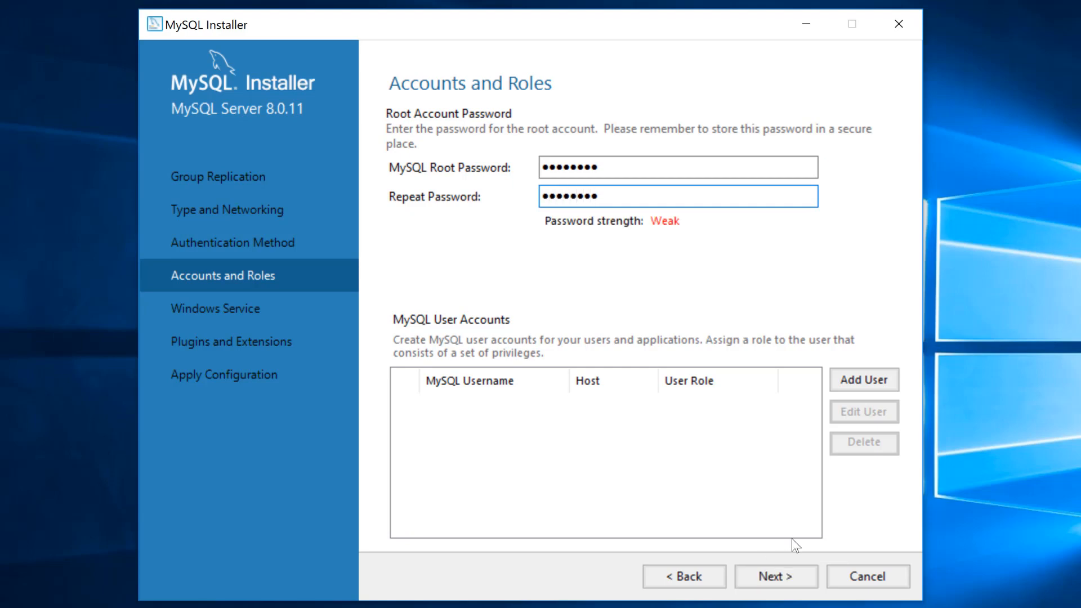
{"action": "left_click", "coordinate": [863, 379]}
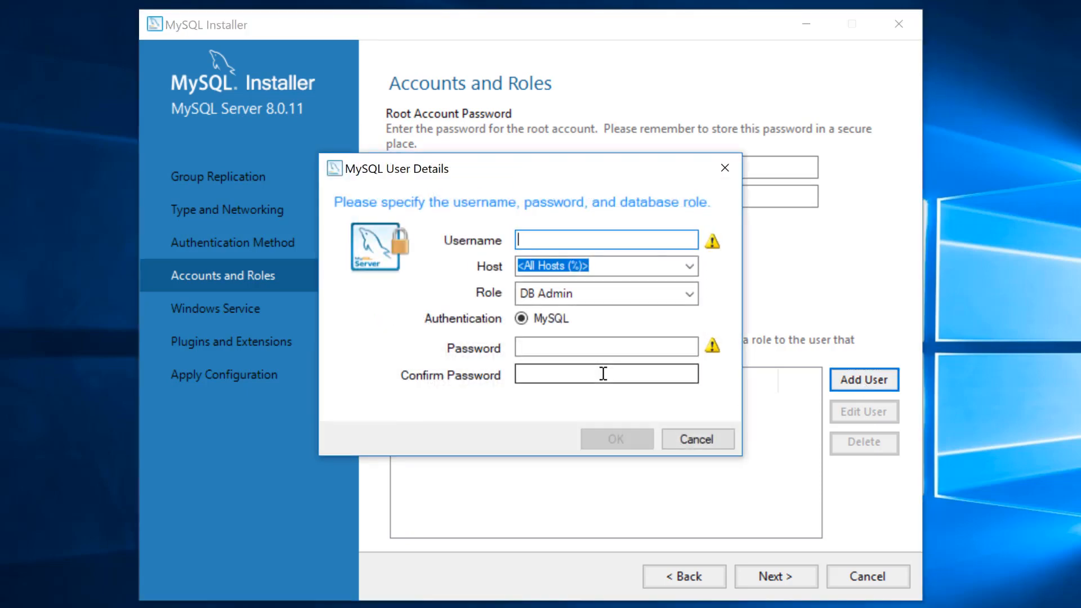
Add a DB Admin user for host % with the new user's name and a confirmed password.
{"action": "type", "text": "Geoff"}
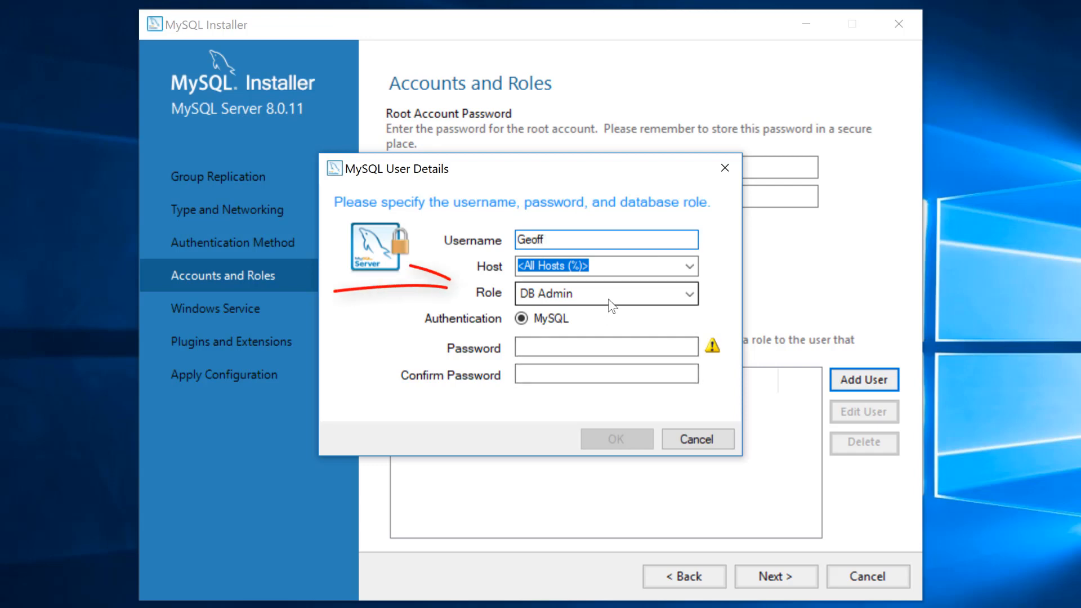
{"action": "left_click", "coordinate": [605, 347]}
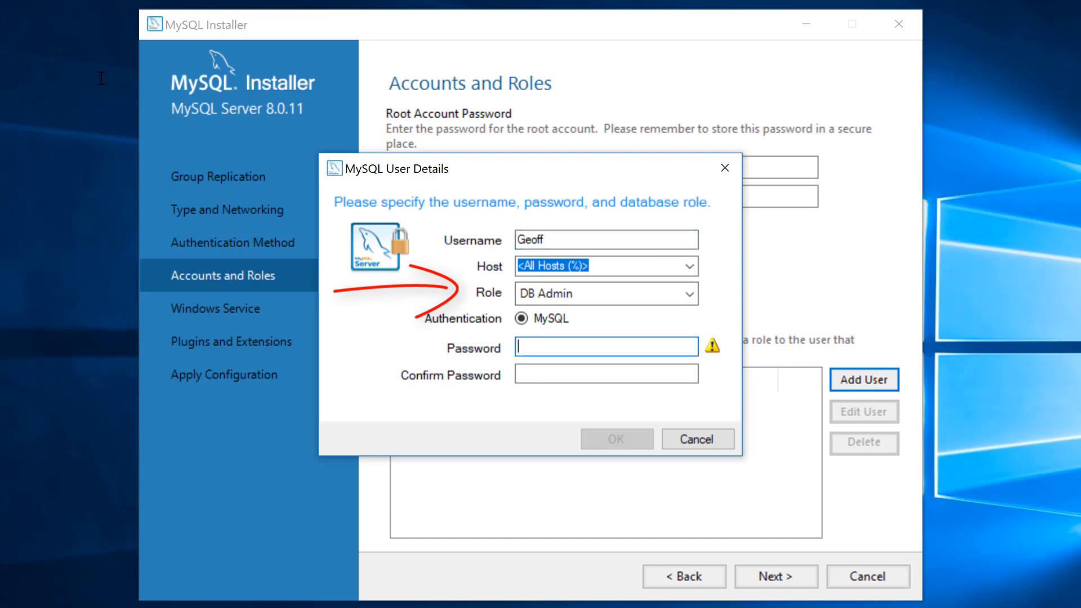
{"action": "type", "text": "********"}
{"action": "key", "text": "Tab"}
{"action": "type", "text": "****"}
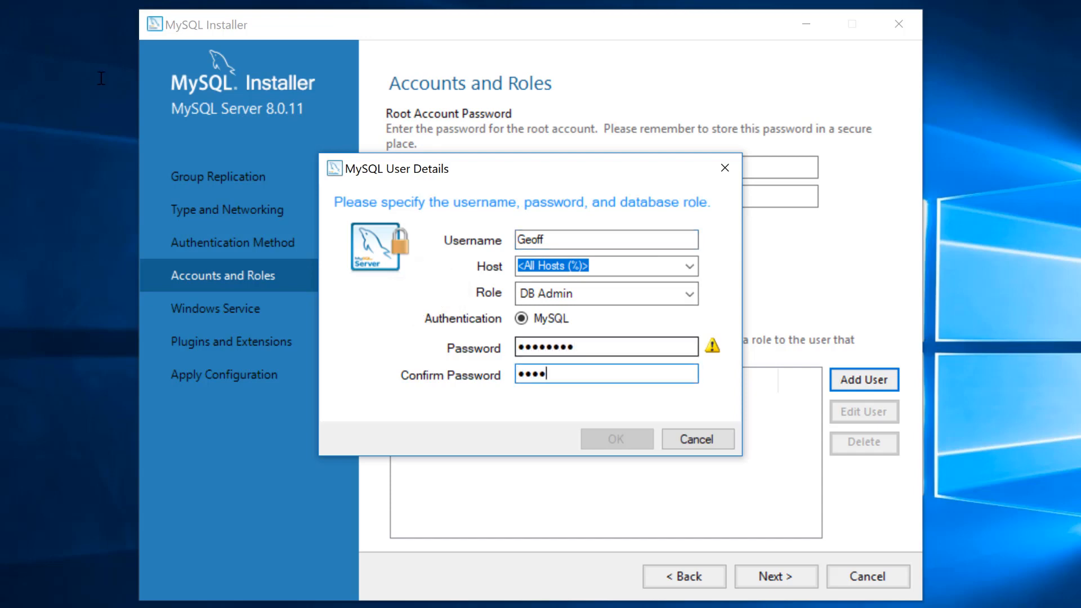
{"action": "type", "text": "****"}
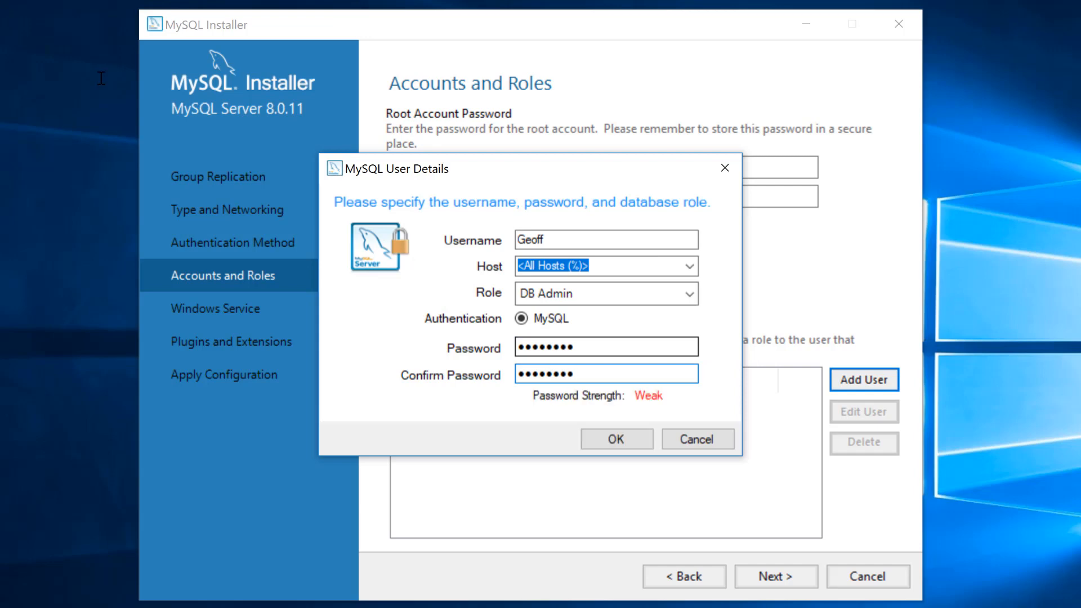
{"action": "left_click", "coordinate": [620, 437]}
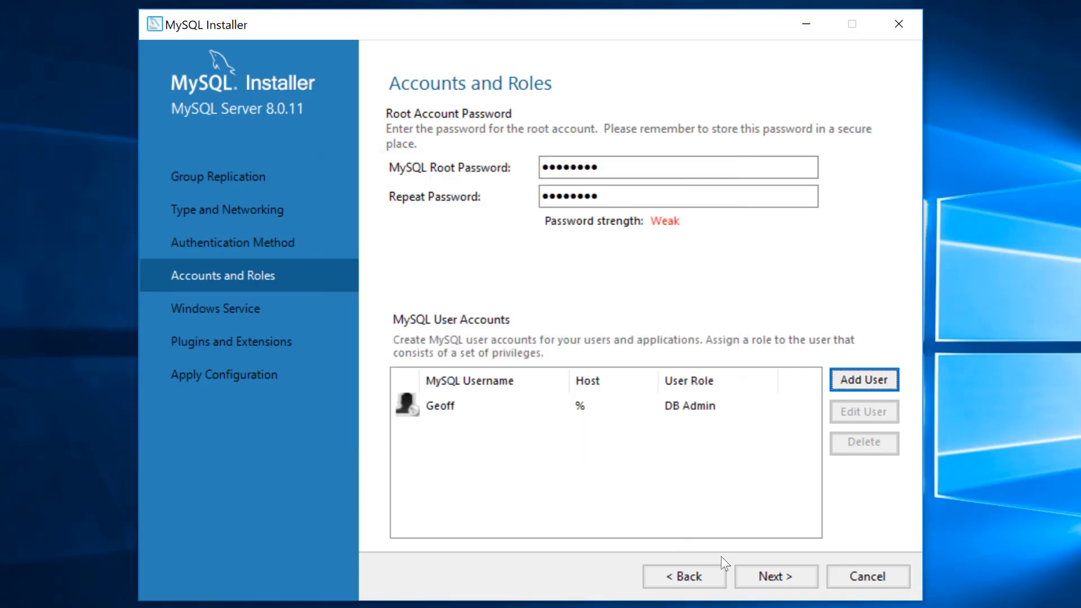
Accept the default Windows Service and Plugins and Extensions settings to reach Apply Configuration.
{"action": "left_click", "coordinate": [749, 575]}
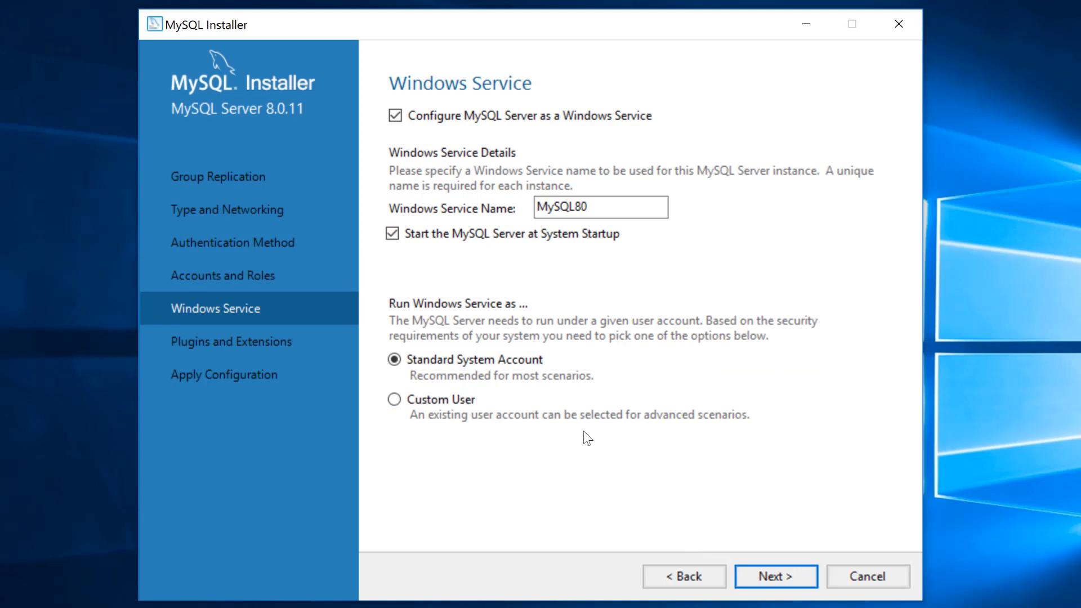
{"action": "left_click", "coordinate": [779, 578]}
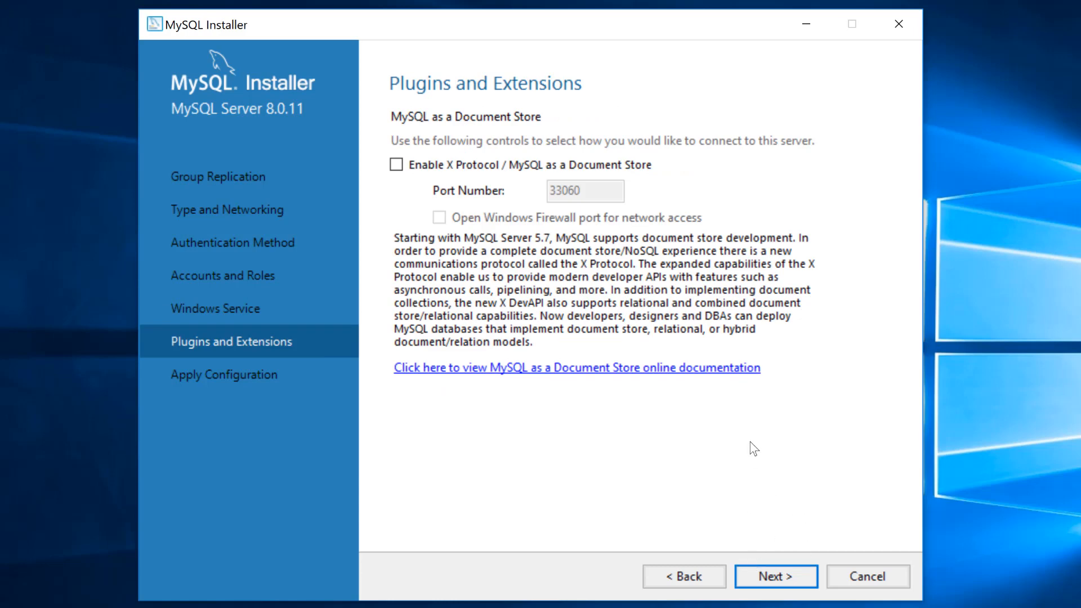
{"action": "left_click", "coordinate": [778, 572]}
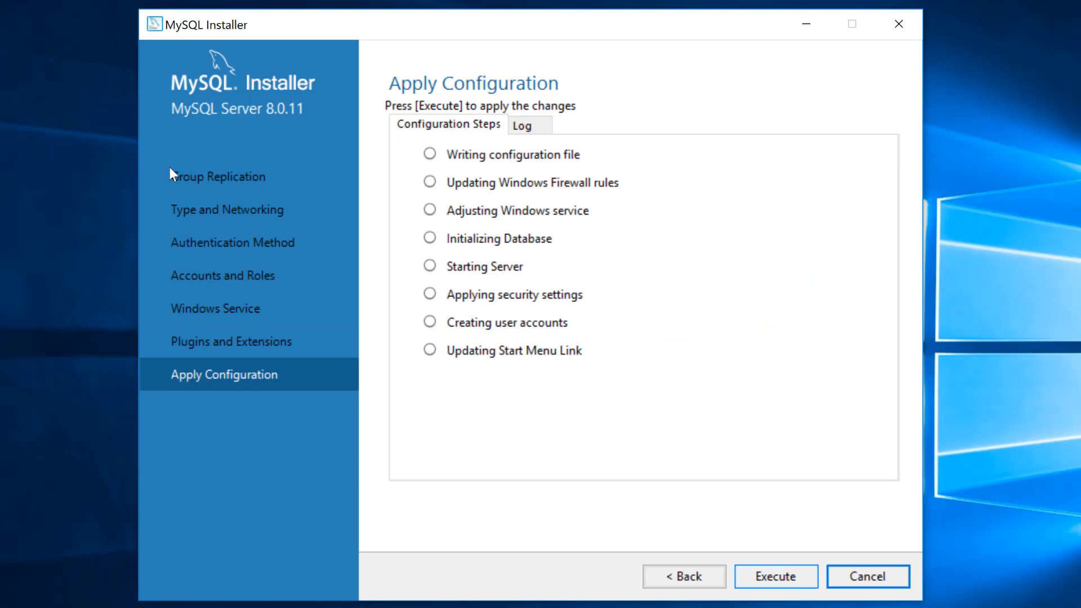
Execute the MySQL Server 8.0.11 configuration steps and finish once all succeed.
{"action": "left_click", "coordinate": [778, 576]}
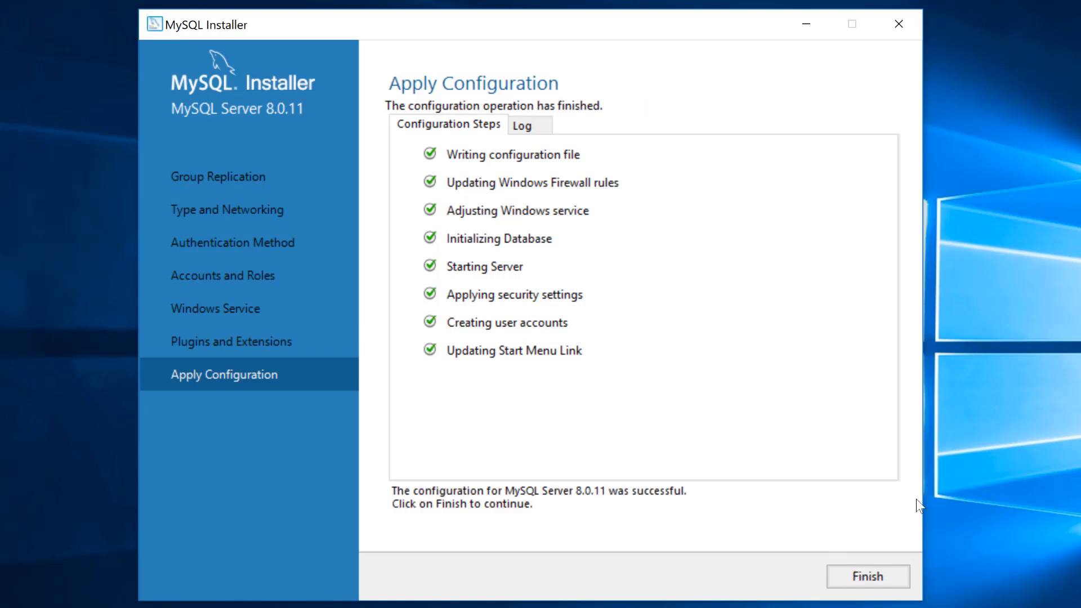
{"action": "left_click", "coordinate": [879, 581]}
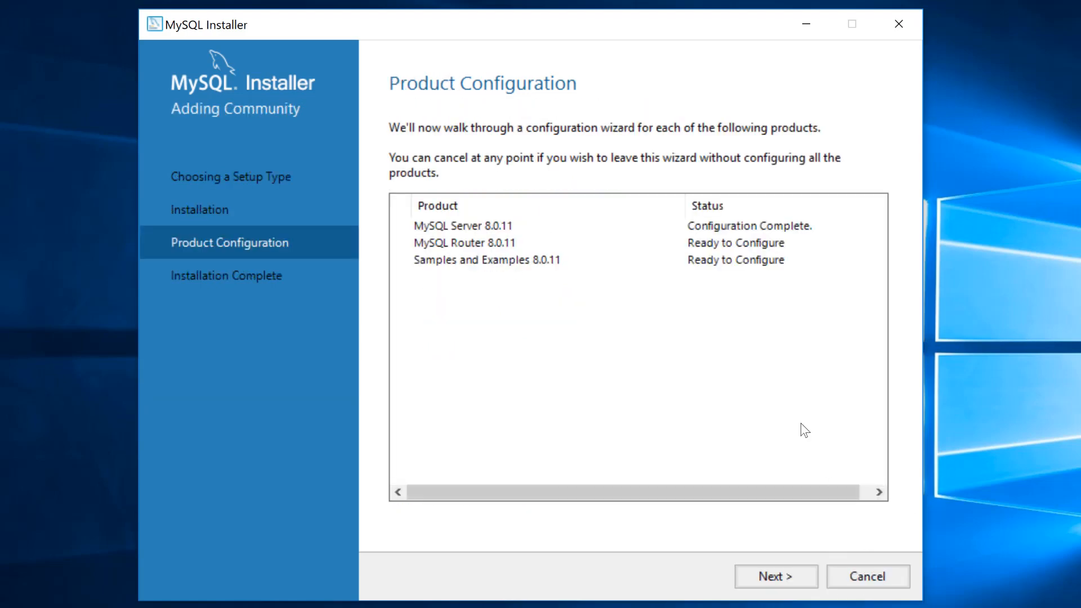
Finish MySQL Router 8.0.11 setup without InnoDB cluster, then move on to Samples and Examples.
{"action": "left_click", "coordinate": [782, 576]}
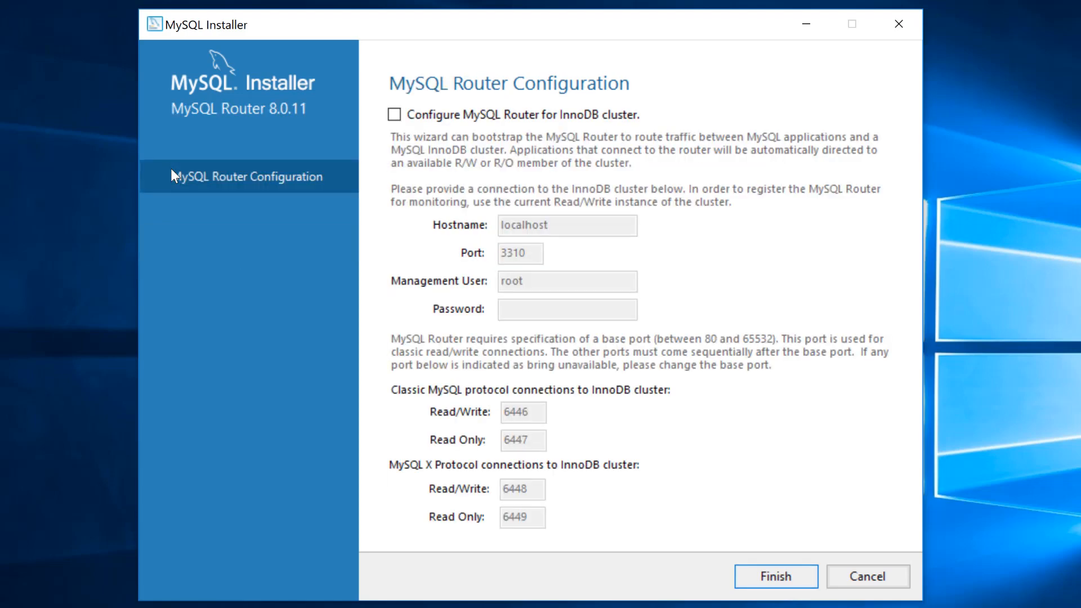
{"action": "key", "text": "Return"}
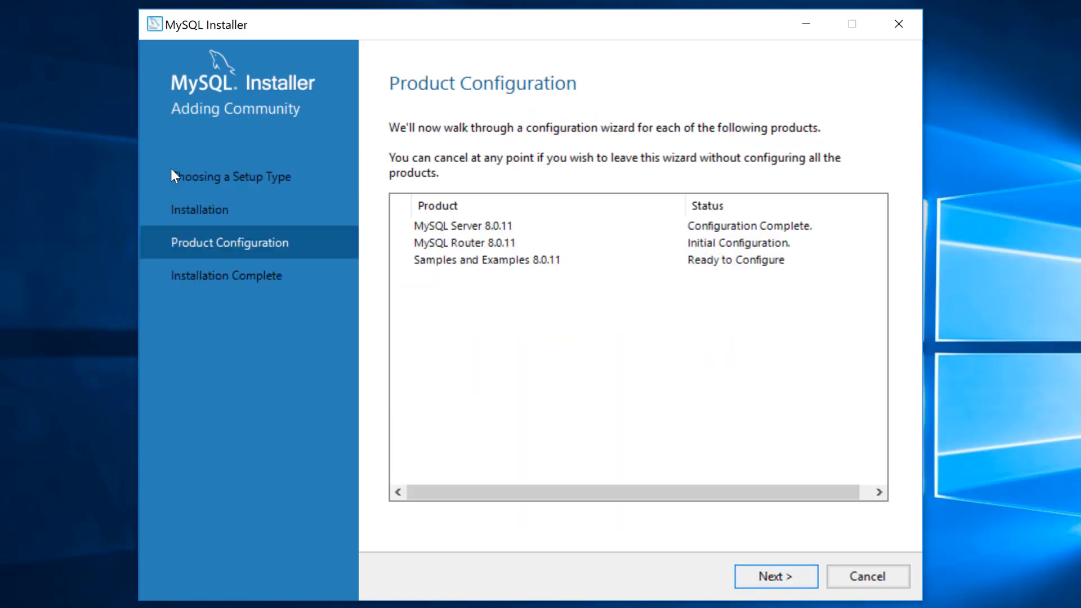
{"action": "left_click", "coordinate": [782, 576]}
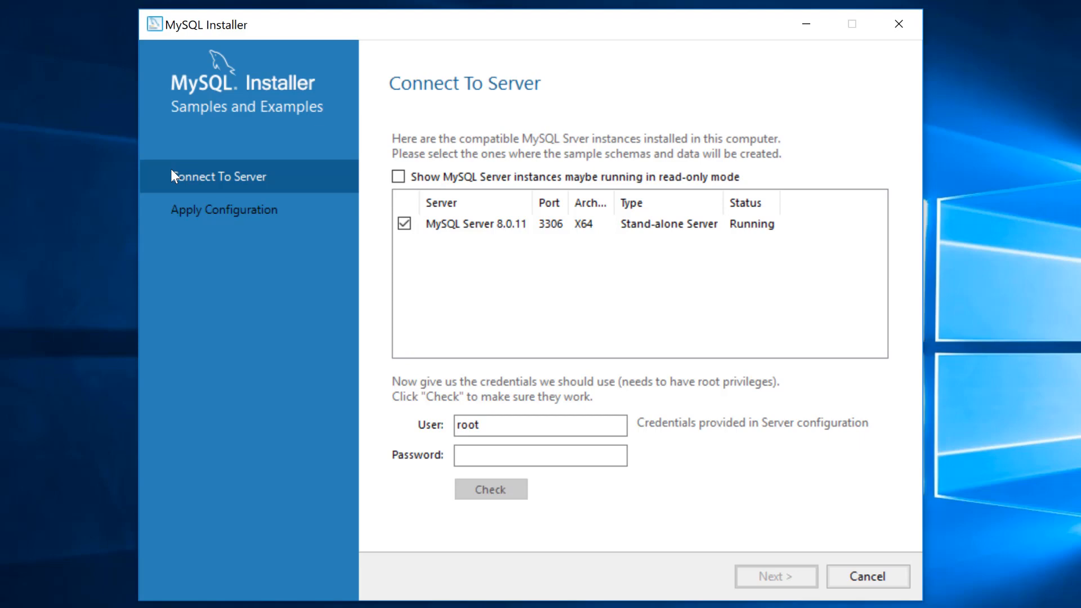
Enter the root account password and verify the connection to the MySQL server.
{"action": "left_click", "coordinate": [526, 456]}
{"action": "type", "text": "root"}
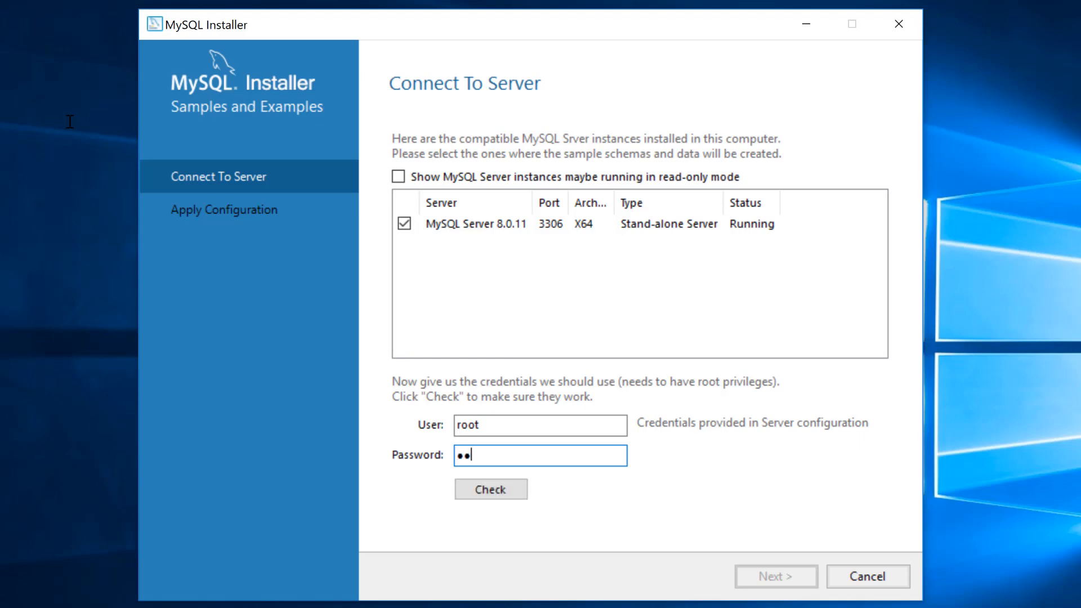
{"action": "type", "text": "12"}
{"action": "type", "text": "d"}
{"action": "left_click", "coordinate": [469, 483]}
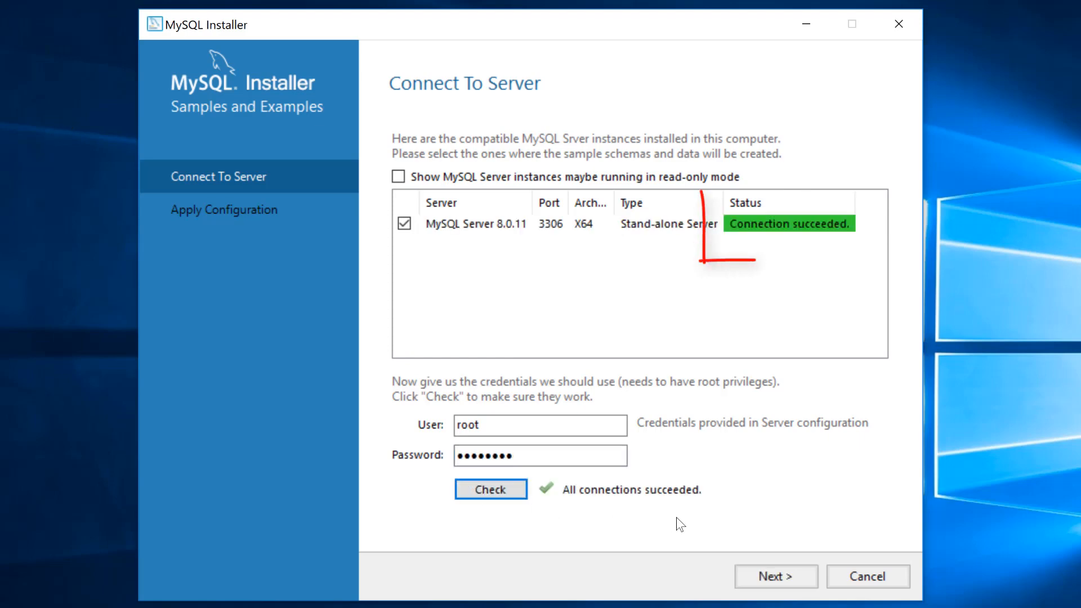
Run the sample schema scripts for Samples and Examples 8.0.11 and close the finished configuration.
{"action": "left_click", "coordinate": [761, 571]}
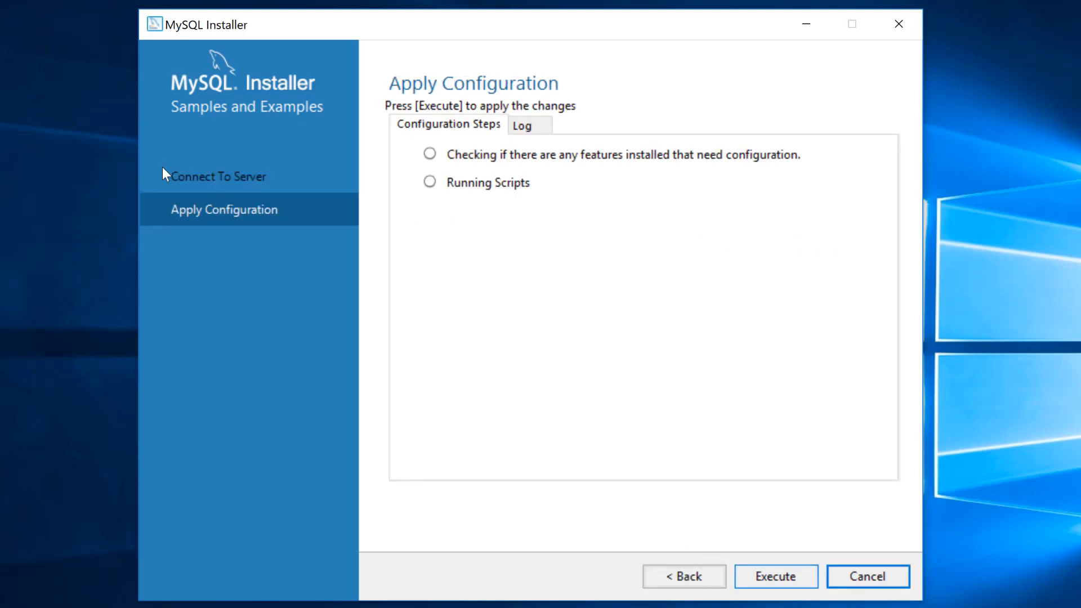
{"action": "key", "text": "Return"}
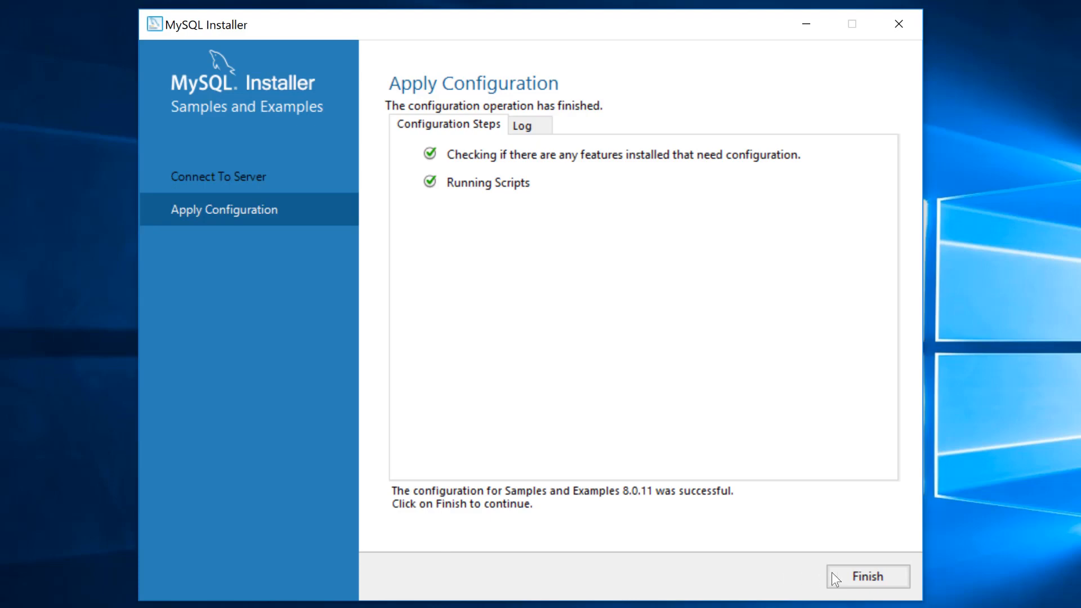
{"action": "left_click", "coordinate": [859, 576]}
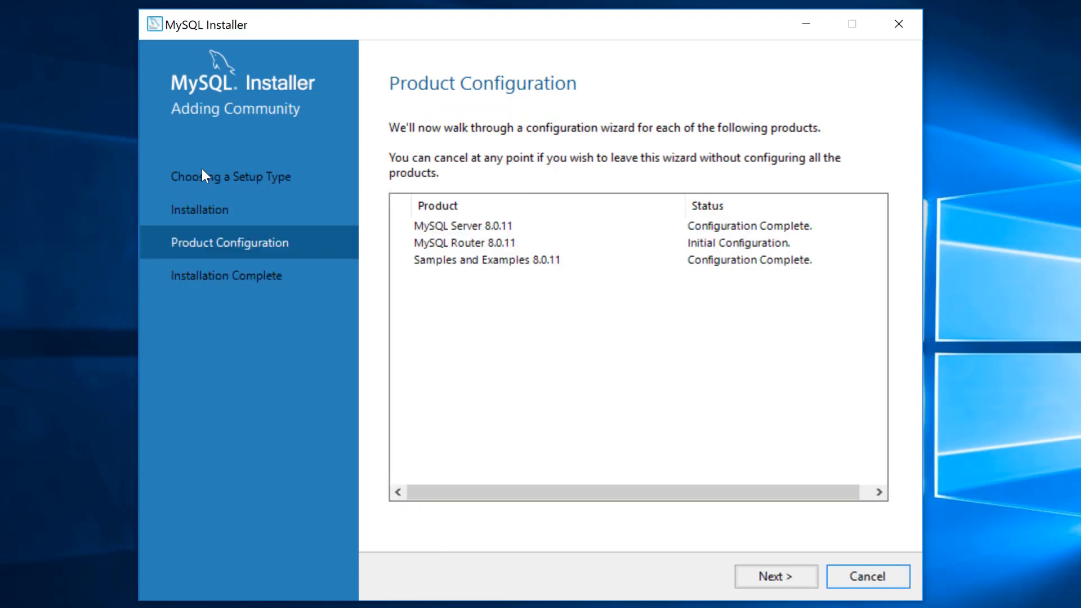
Complete the installation with Start MySQL Shell unchecked and Start MySQL Workbench left checked.
{"action": "left_click", "coordinate": [812, 581]}
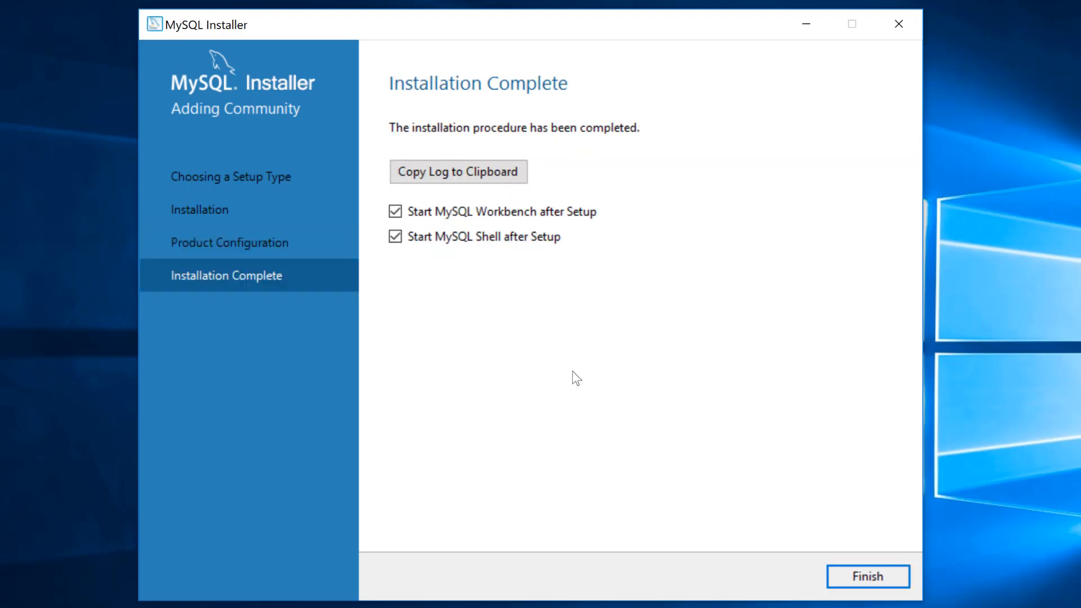
{"action": "left_click", "coordinate": [395, 236]}
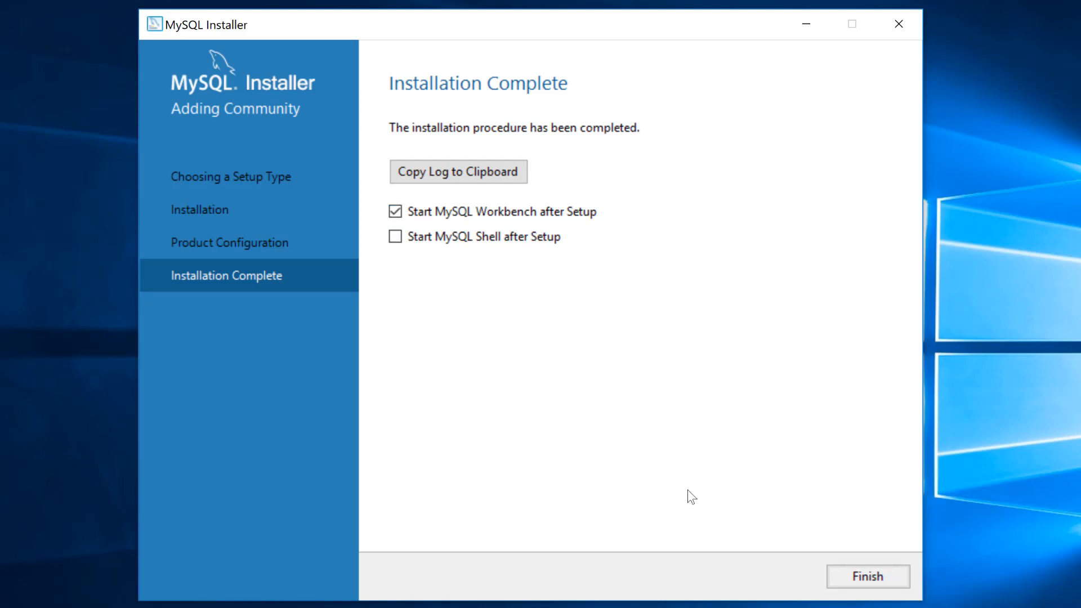
{"action": "left_click", "coordinate": [850, 577]}
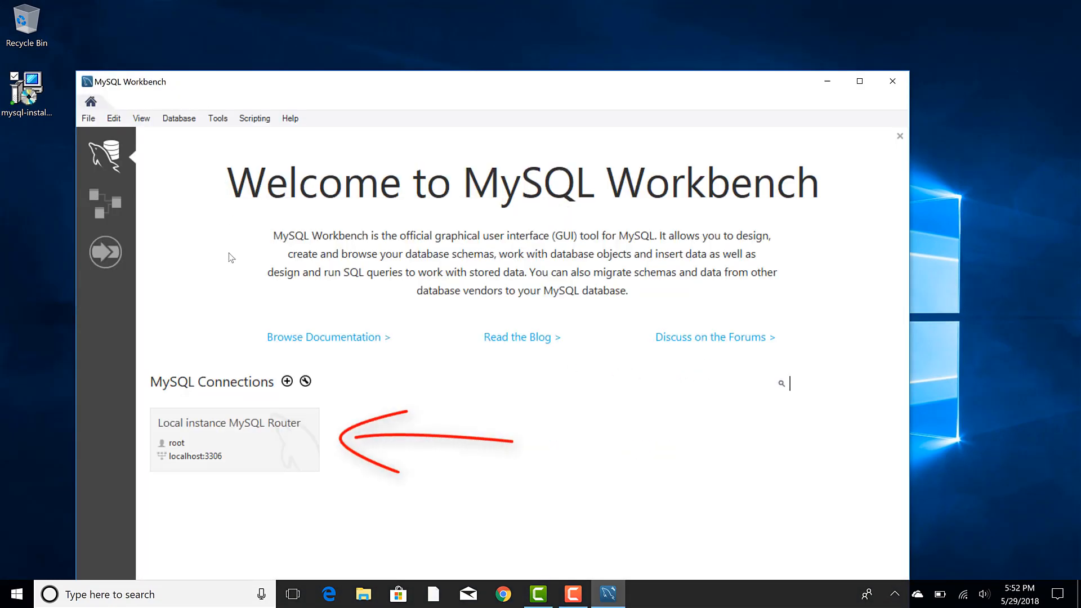
Connect to the Local instance as root with its password, then maximize the Workbench window.
{"action": "left_click", "coordinate": [243, 434]}
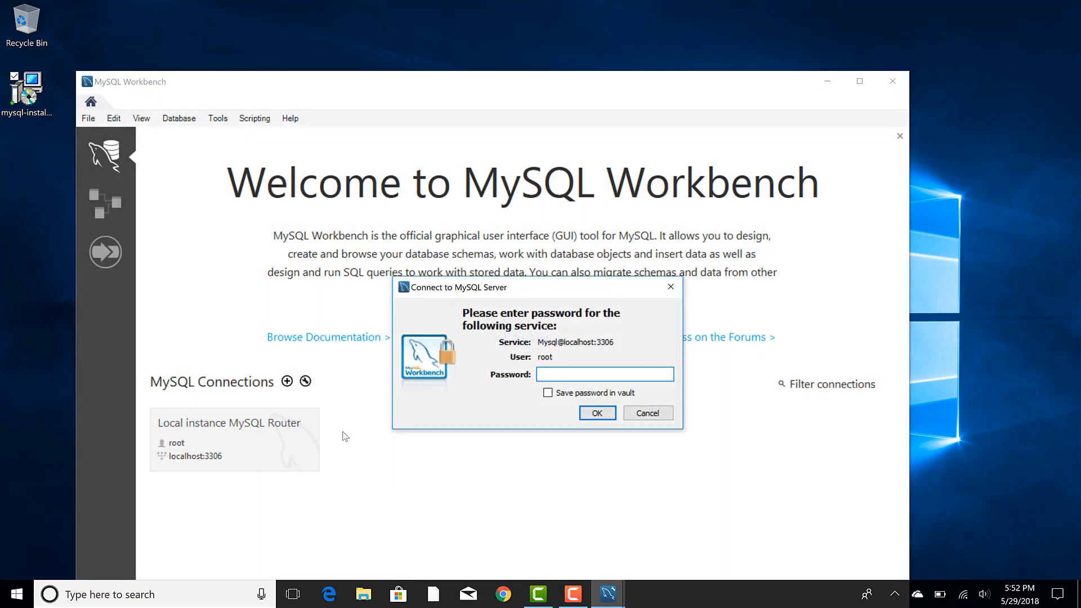
{"action": "type", "text": "root"}
{"action": "left_click", "coordinate": [596, 414]}
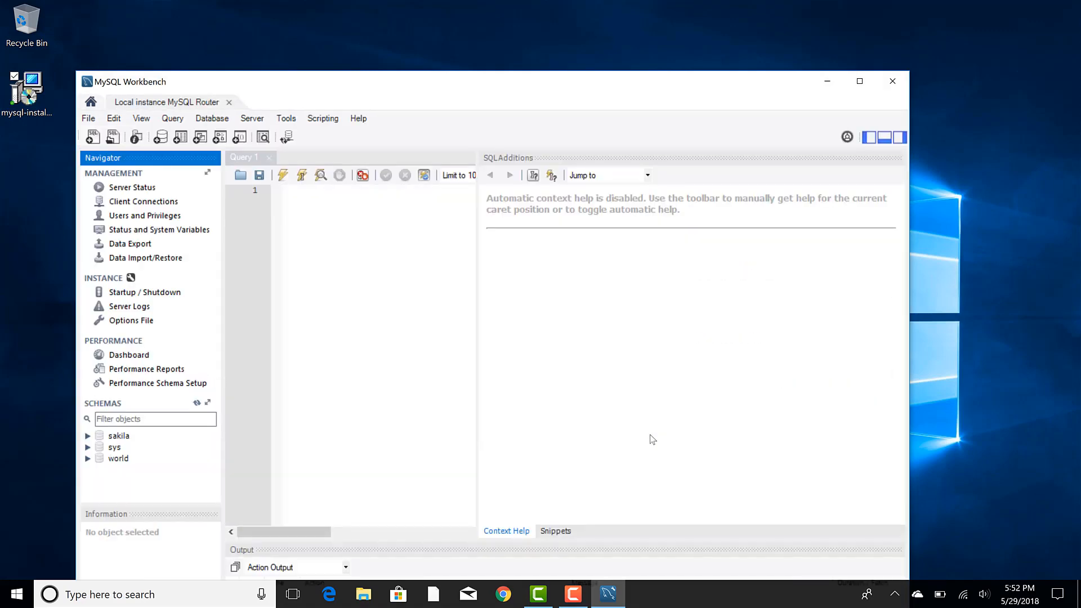
{"action": "left_click", "coordinate": [859, 81]}
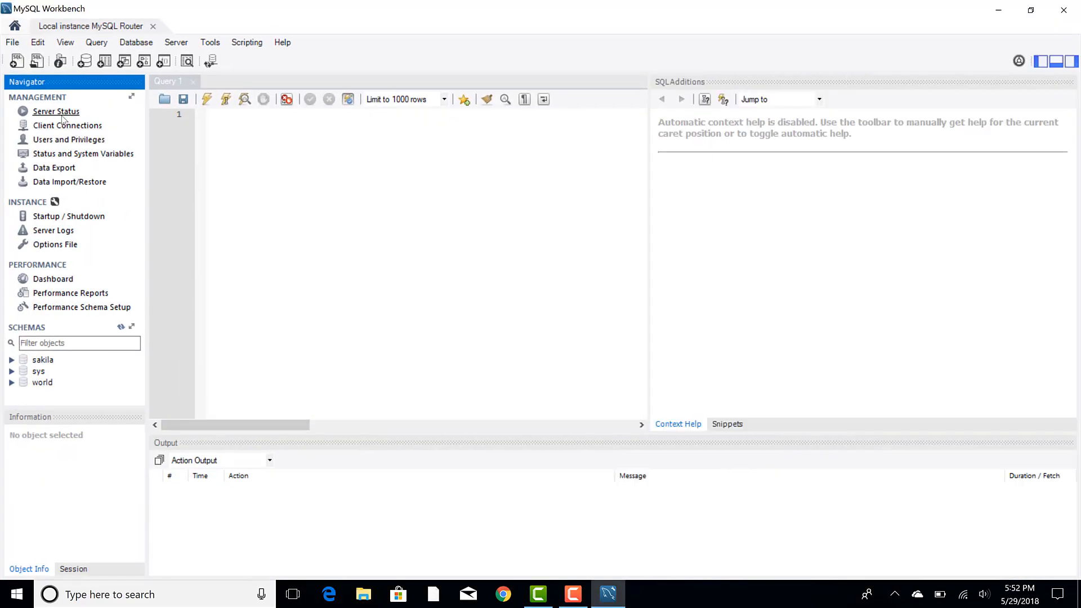